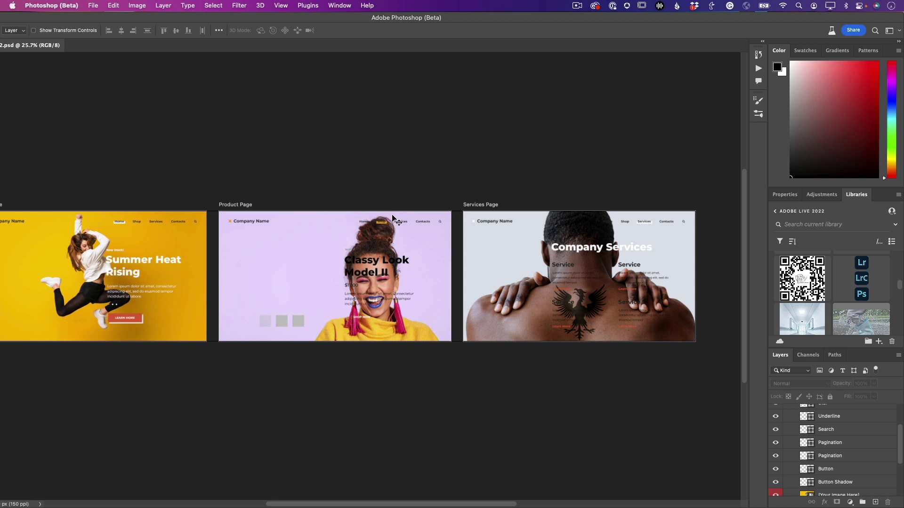
# - Create the 'Share For Review Orig2' link with 'Anyone with the link can comment' access and copy it
pyautogui.hscroll(2, 399, 209)
pyautogui.hscroll(-5, 399, 209)
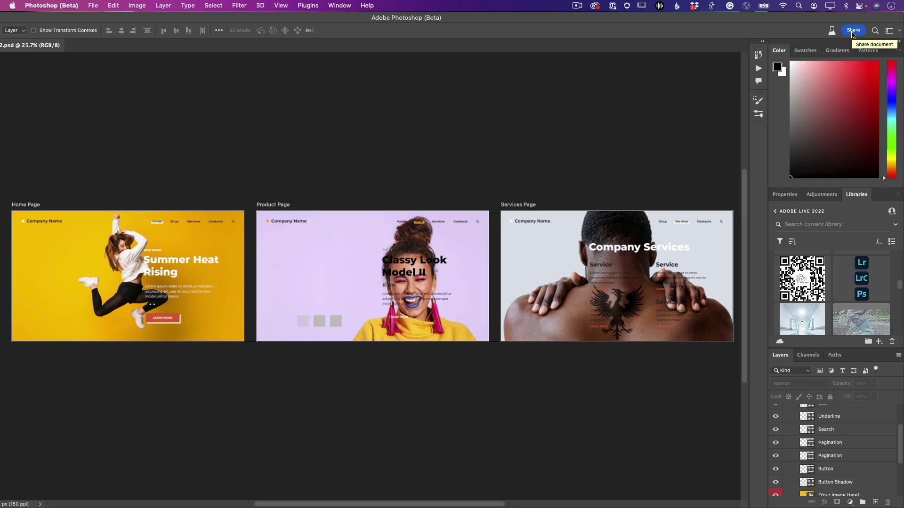
pyautogui.click(853, 31)
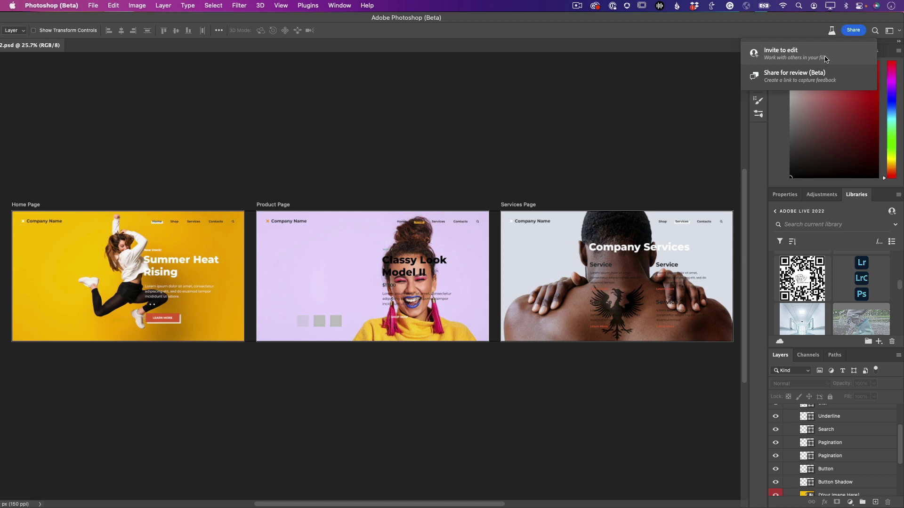
pyautogui.click(816, 79)
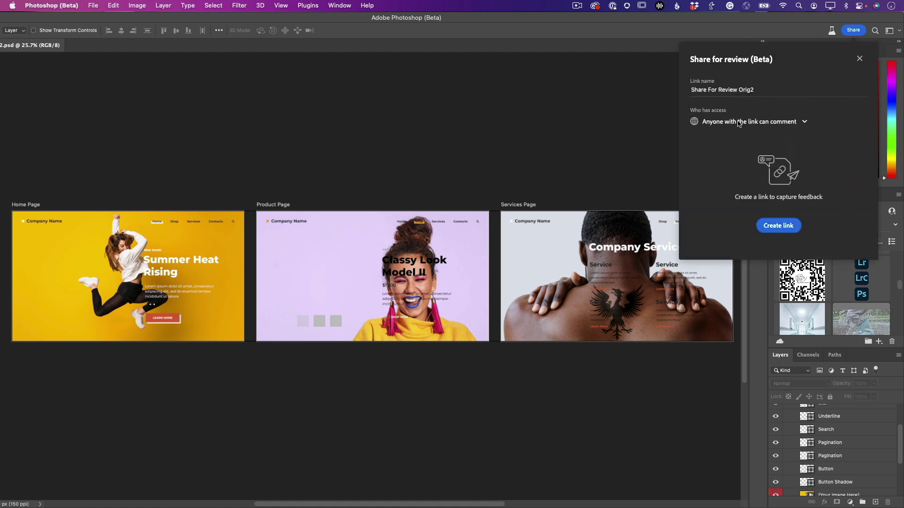
pyautogui.click(766, 123)
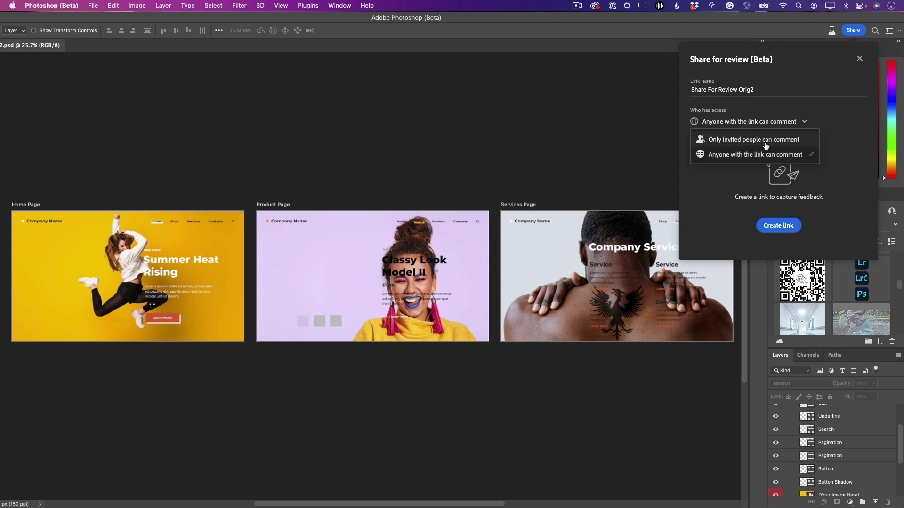
pyautogui.click(825, 125)
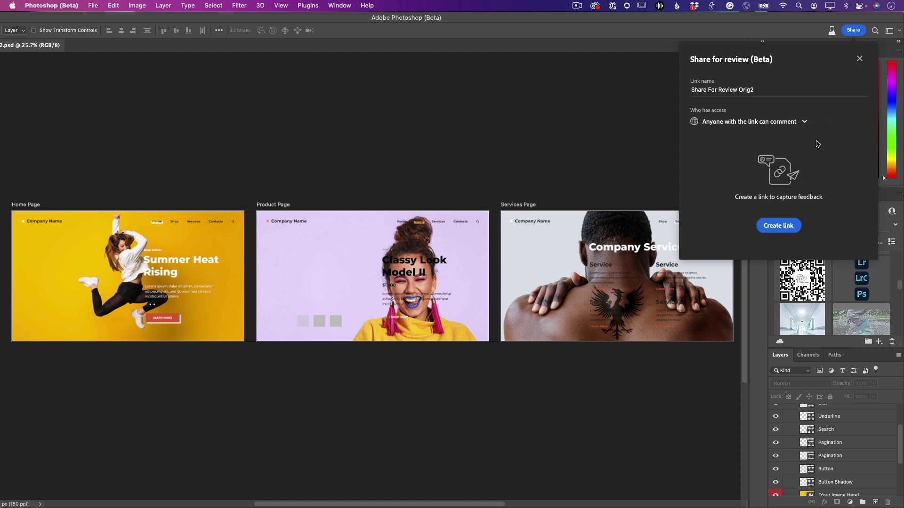
pyautogui.click(778, 227)
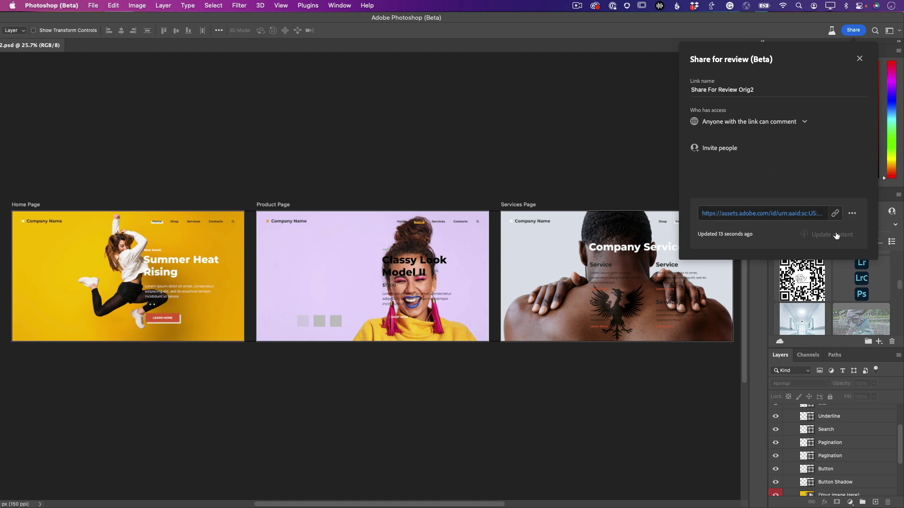
pyautogui.click(835, 215)
# - Open the copied 'Share For Review Orig2' link in a new Chrome Incognito window
pyautogui.press('super+Tab')
pyautogui.press('super+shift+n')
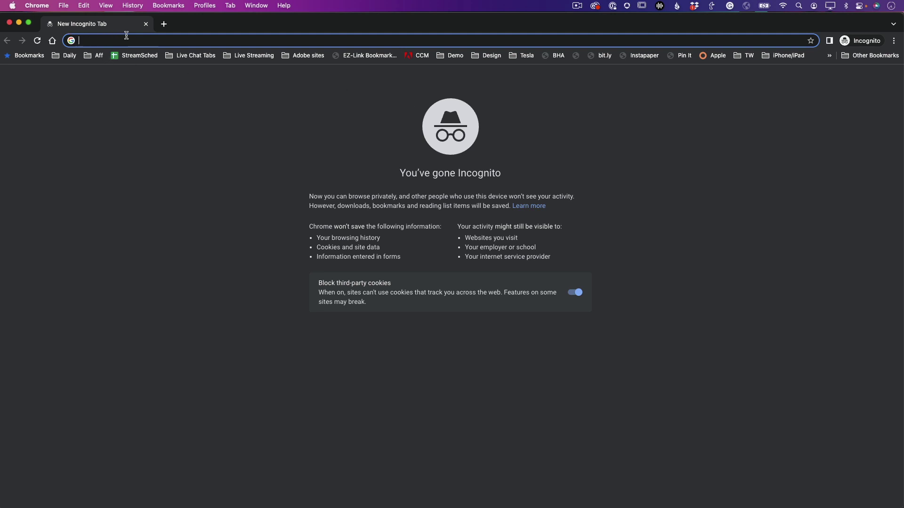
pyautogui.press('super+v')
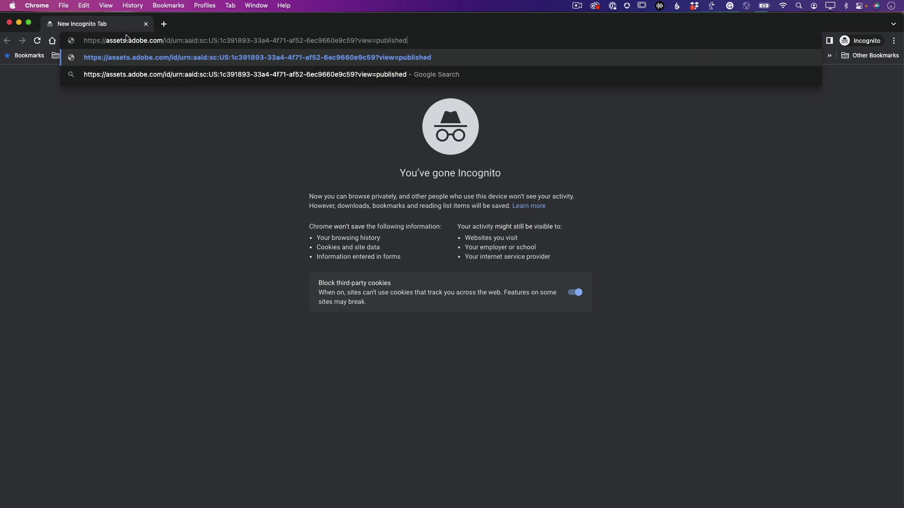
pyautogui.press('Return')
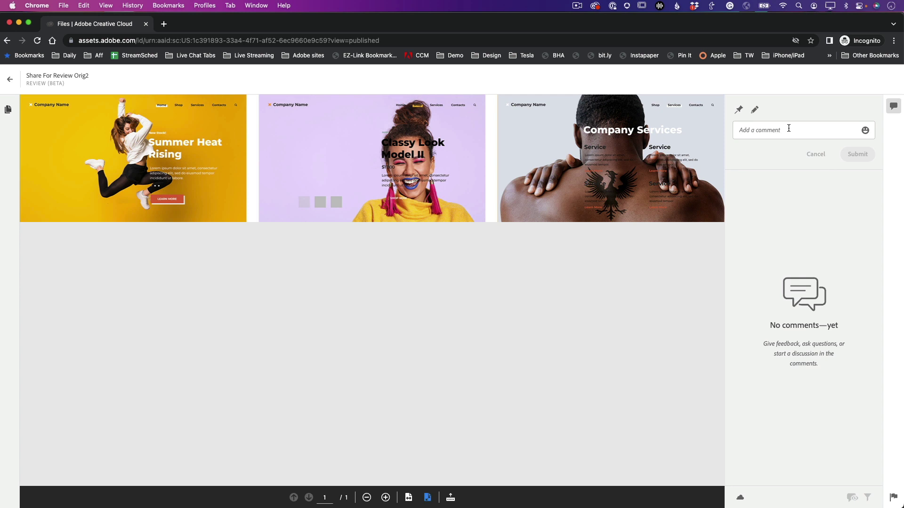
# - Pin 'Perhaps move the model to the left?' on the Home Page model and post it as a guest
pyautogui.click(738, 112)
pyautogui.click(67, 140)
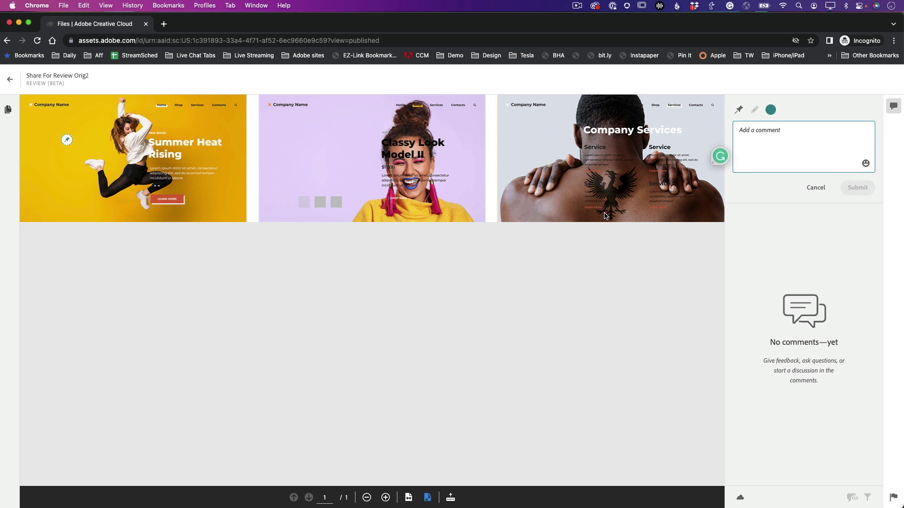
pyautogui.write('Per')
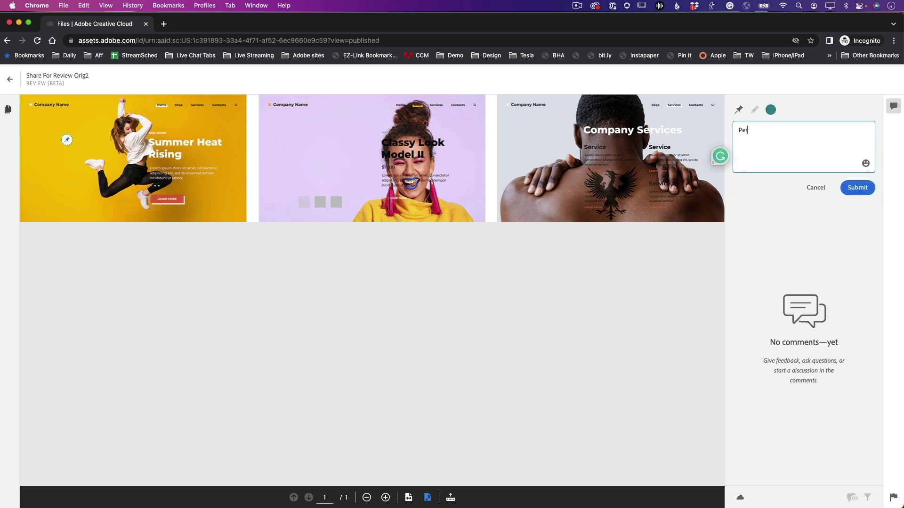
pyautogui.write('haps move the model to the left?')
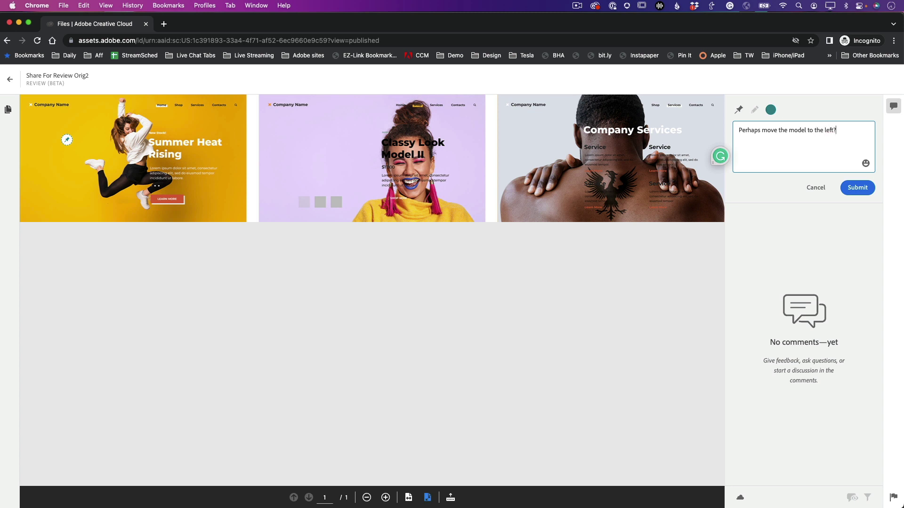
pyautogui.click(857, 189)
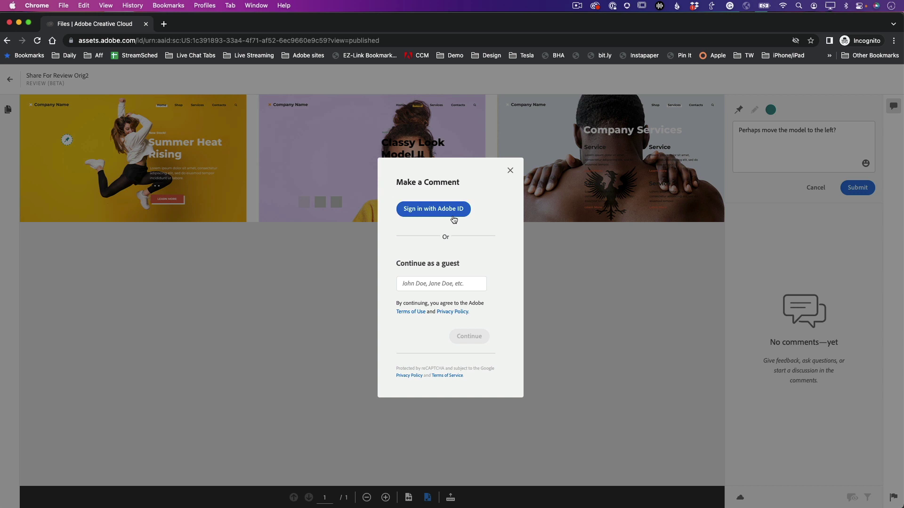
pyautogui.click(437, 286)
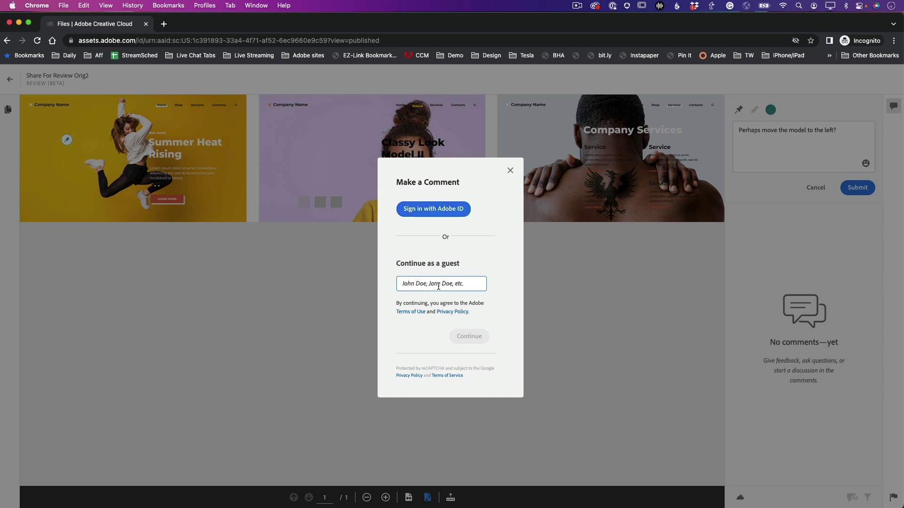
pyautogui.write('Jane Smith')
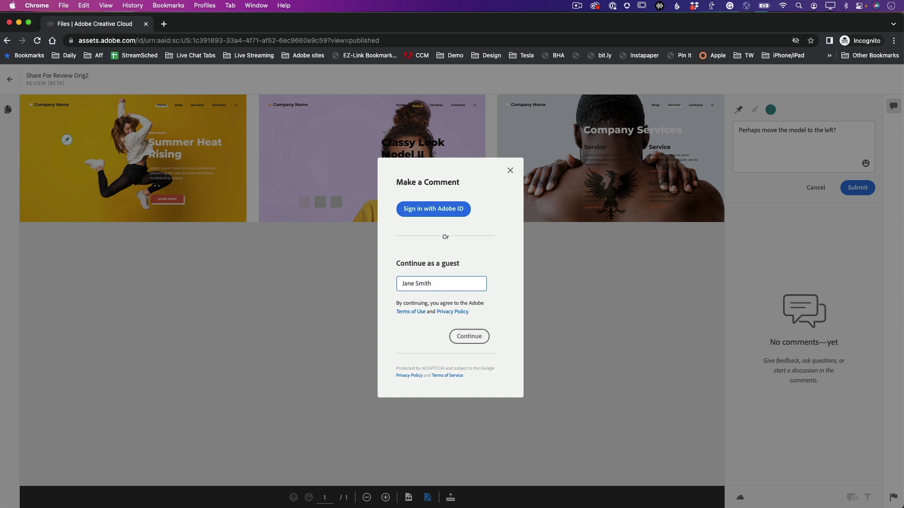
pyautogui.click(467, 339)
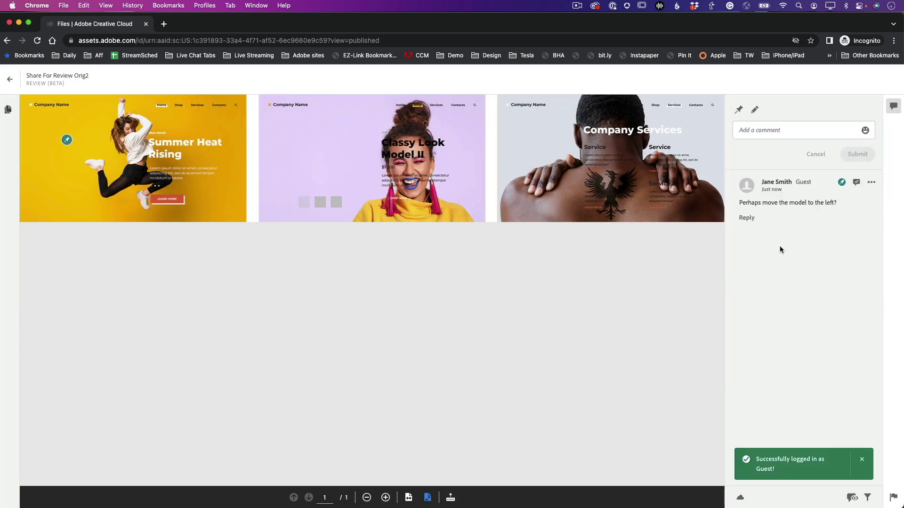
# - Sketch a circle and leftward arrow on the Product Page headline and post 'Move the text to the left 😱'
pyautogui.click(754, 109)
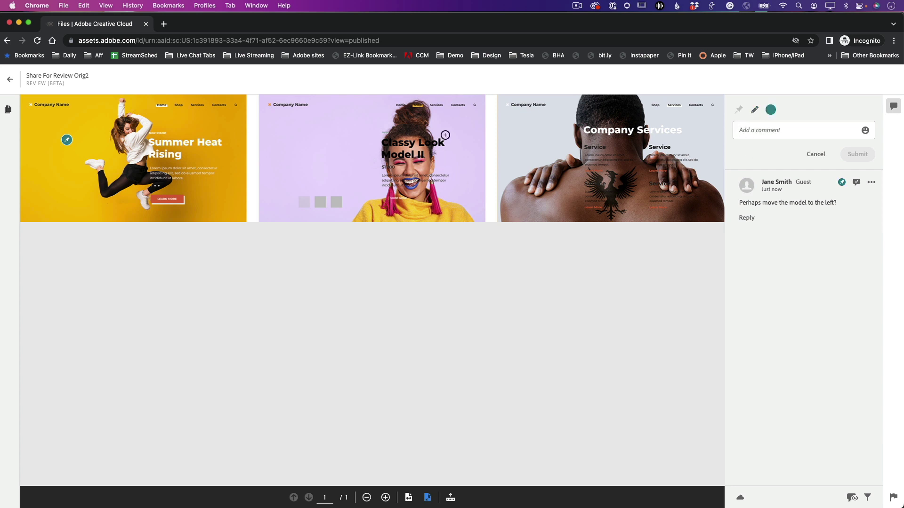
pyautogui.moveTo(442, 133)
pyautogui.mouseDown()
pyautogui.moveTo(400, 129)
pyautogui.moveTo(358, 157)
pyautogui.moveTo(393, 202)
pyautogui.moveTo(452, 189)
pyautogui.moveTo(448, 144)
pyautogui.moveTo(400, 133)
pyautogui.moveTo(308, 135)
pyautogui.moveTo(335, 132)
pyautogui.mouseUp()
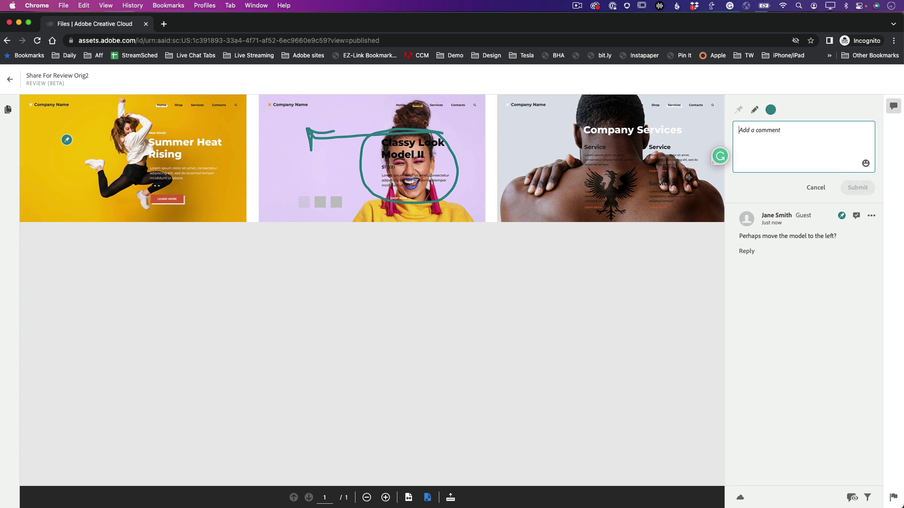
pyautogui.write('Moa')
pyautogui.press('BackSpace')
pyautogui.press('BackSpace')
pyautogui.press('BackSpace')
pyautogui.write('Move the')
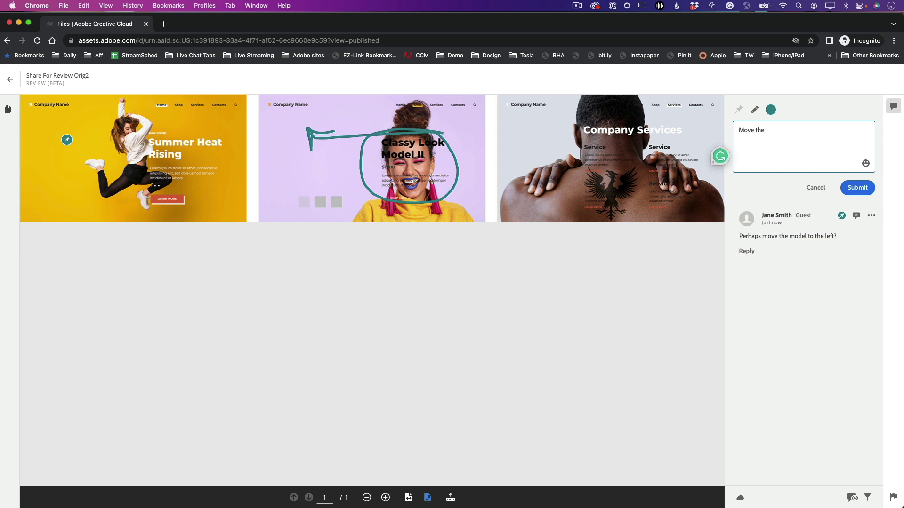
pyautogui.write(' text to the left')
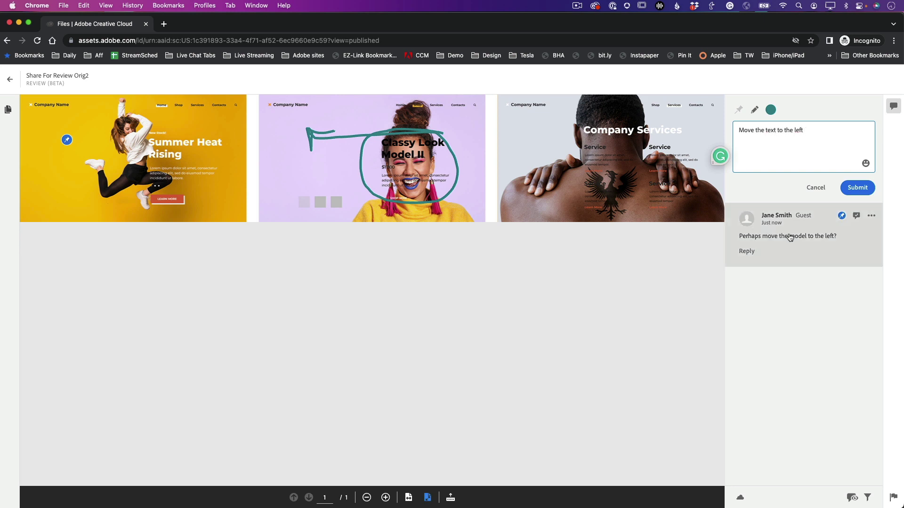
pyautogui.click(865, 165)
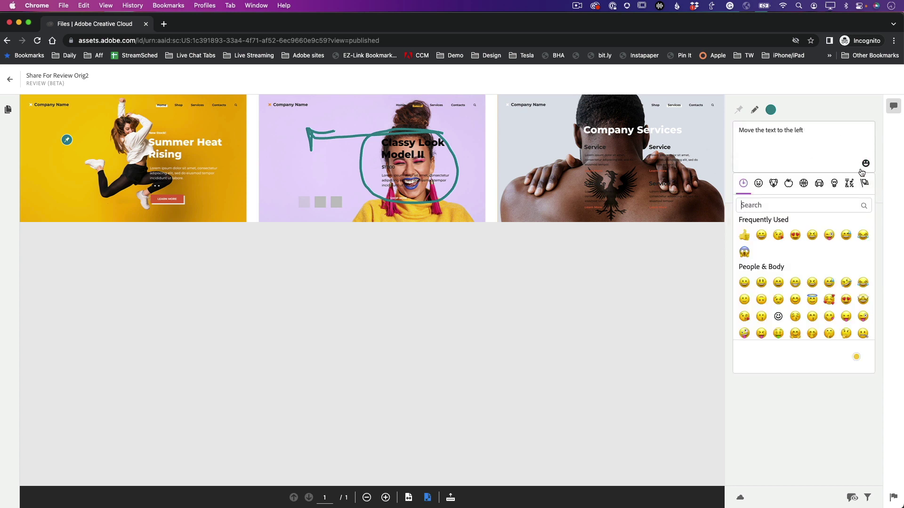
pyautogui.click(744, 253)
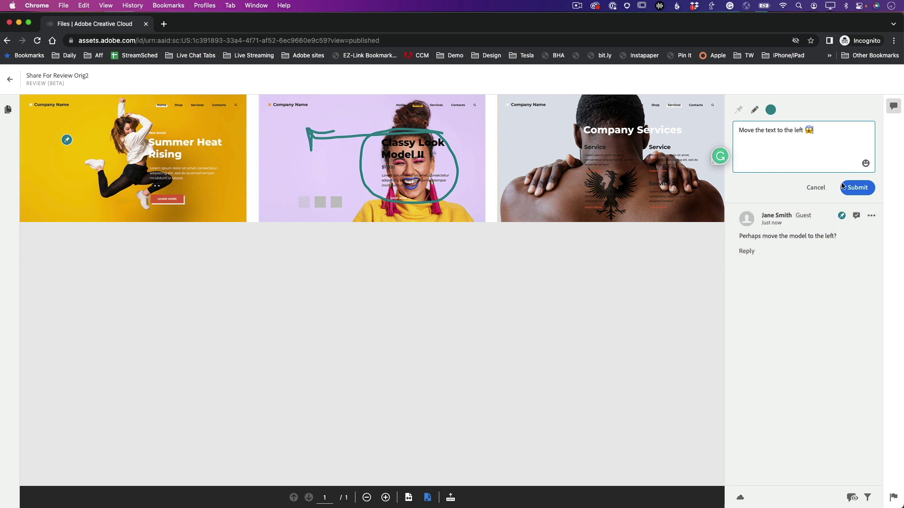
pyautogui.click(856, 188)
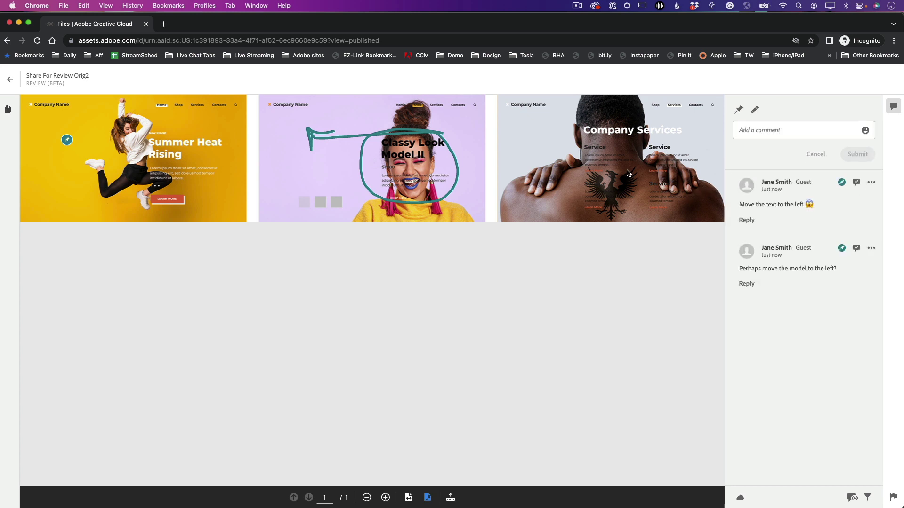
# - Circle the Services Page tattoo text and post 'The text is hard to read and takes away from th…'
pyautogui.click(754, 109)
pyautogui.moveTo(622, 147)
pyautogui.mouseDown()
pyautogui.moveTo(586, 150)
pyautogui.moveTo(577, 162)
pyautogui.moveTo(577, 190)
pyautogui.moveTo(595, 216)
pyautogui.moveTo(617, 219)
pyautogui.moveTo(691, 200)
pyautogui.moveTo(708, 177)
pyautogui.moveTo(686, 144)
pyautogui.moveTo(611, 150)
pyautogui.moveTo(527, 135)
pyautogui.moveTo(547, 127)
pyautogui.moveTo(524, 136)
pyautogui.moveTo(535, 151)
pyautogui.mouseUp()
pyautogui.click(760, 136)
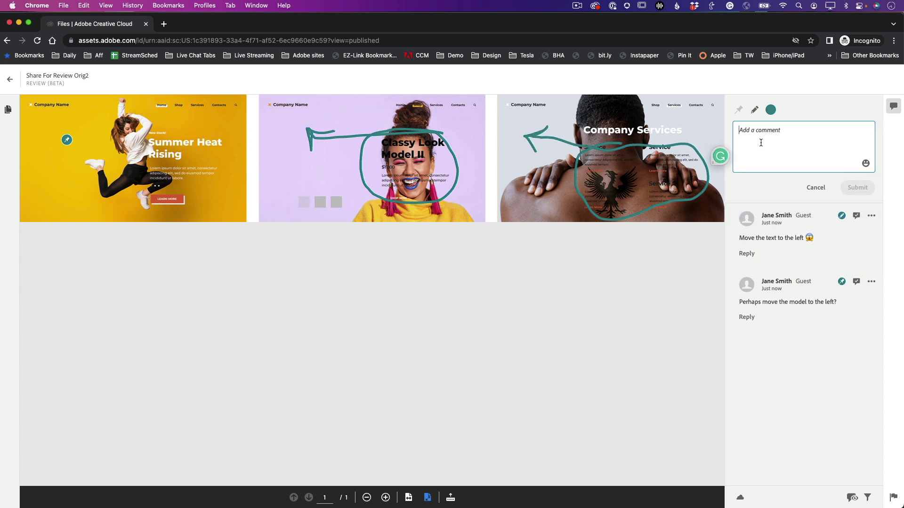
pyautogui.write('The text is hard to read and takes awa')
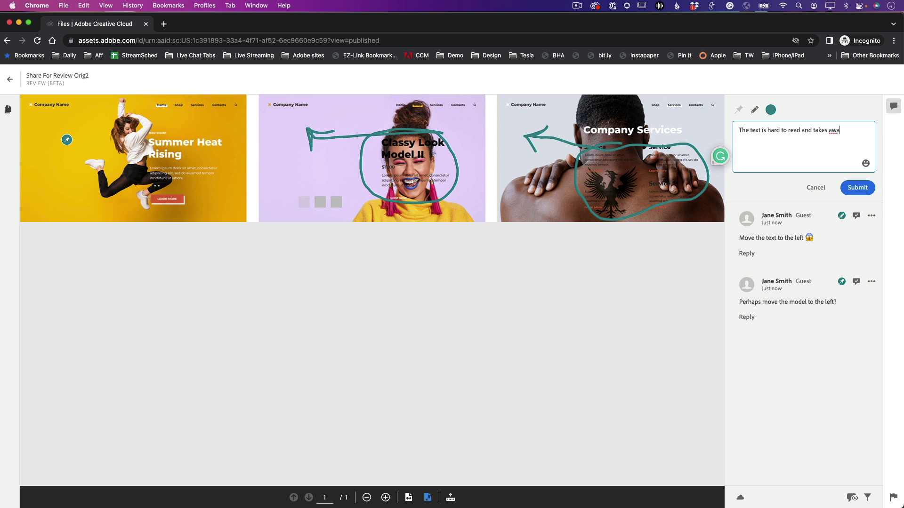
pyautogui.write('y from the tattoo.')
pyautogui.click(857, 188)
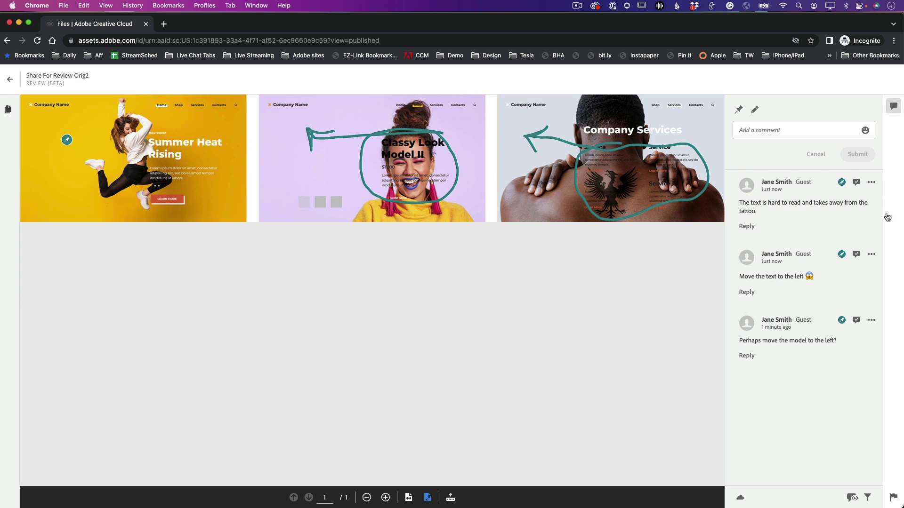
# - Back in Photoshop, close the Share for review panel and show the three guest comments
pyautogui.press('super+Tab')
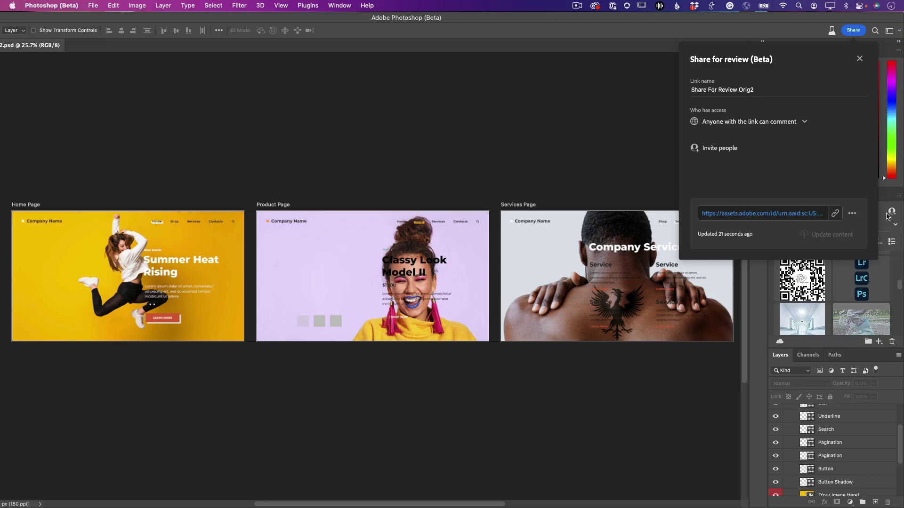
pyautogui.click(859, 59)
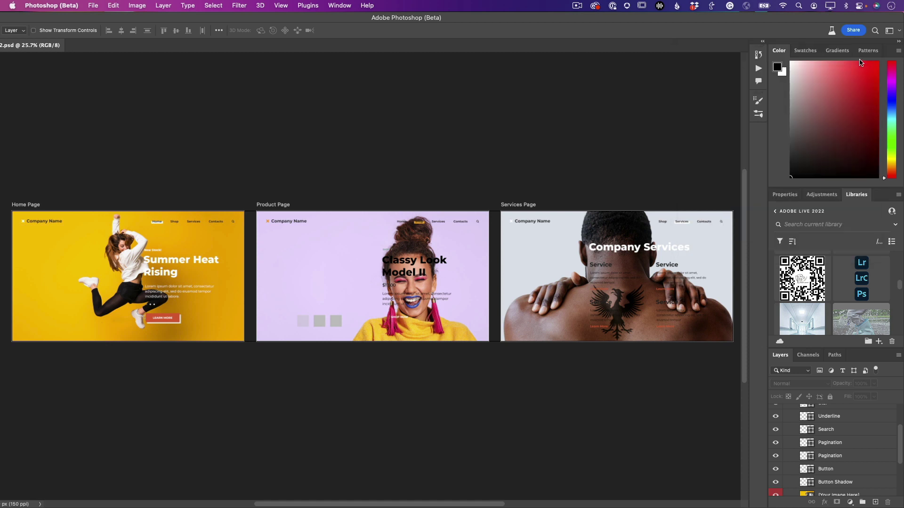
pyautogui.click(758, 81)
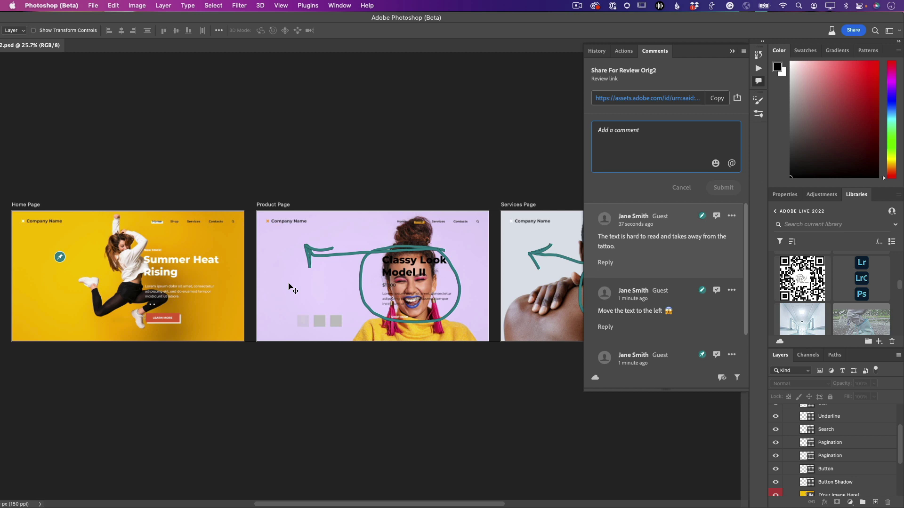
pyautogui.scroll(-2, 627, 302)
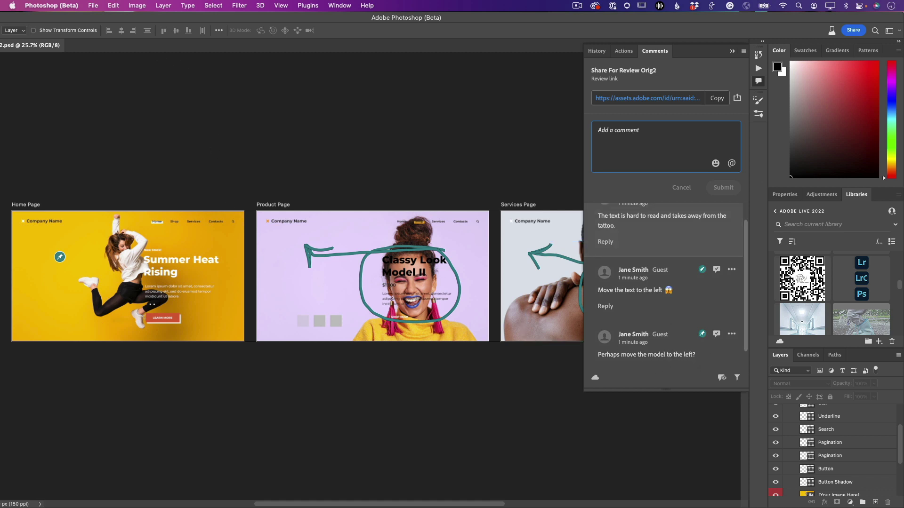
# - Maximise Photoshop, shift the dancer photo left on Home Page, and resolve the move-model comment
pyautogui.doubleClick(141, 18)
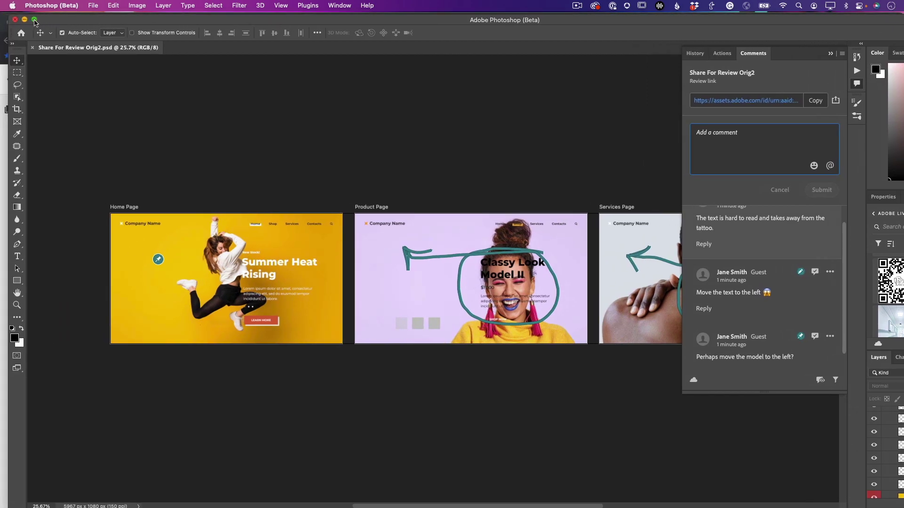
pyautogui.click(34, 22)
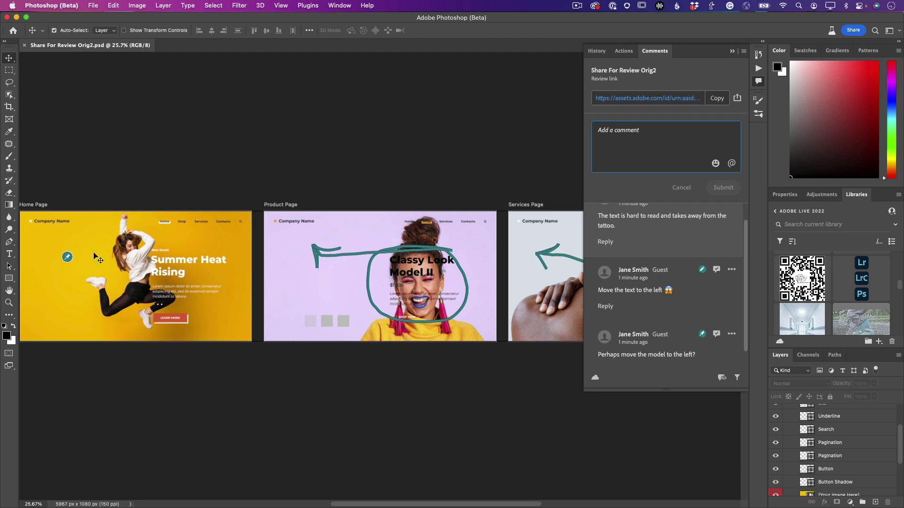
pyautogui.moveTo(96, 257); pyautogui.dragTo(68, 256)
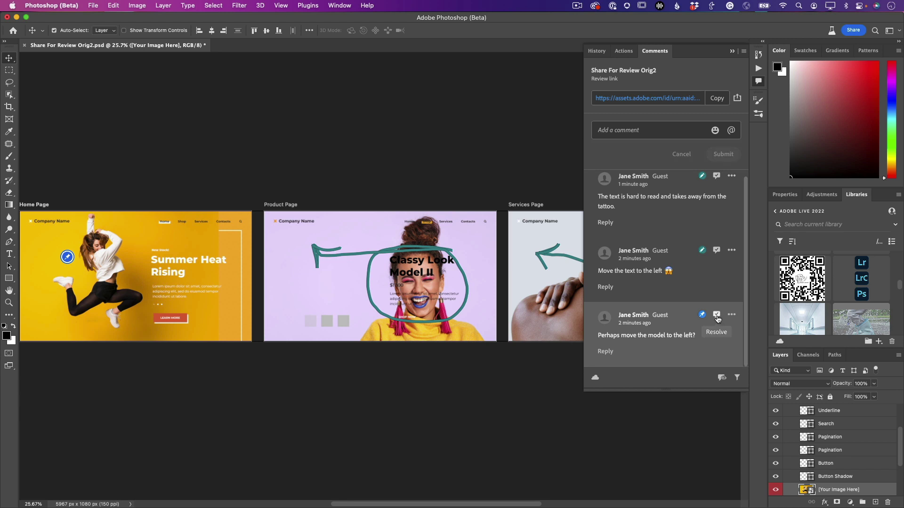
pyautogui.click(717, 320)
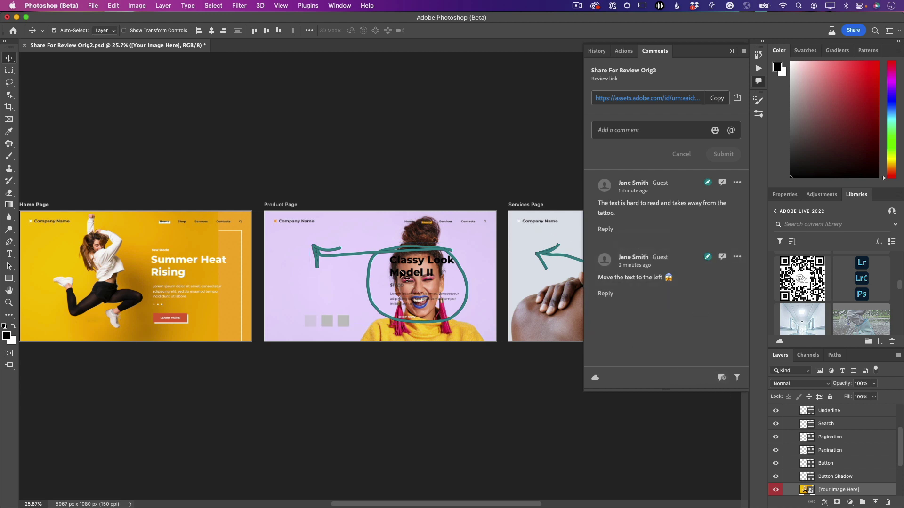
# - Expand the Home Page Text folder and select the Summer Heat Rising layer
pyautogui.scroll(3, 836, 434)
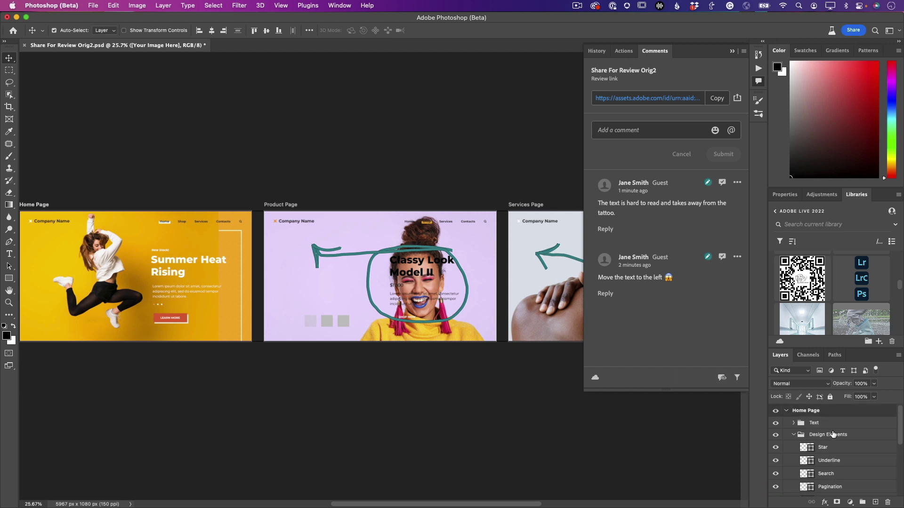
pyautogui.scroll(-5, 793, 438)
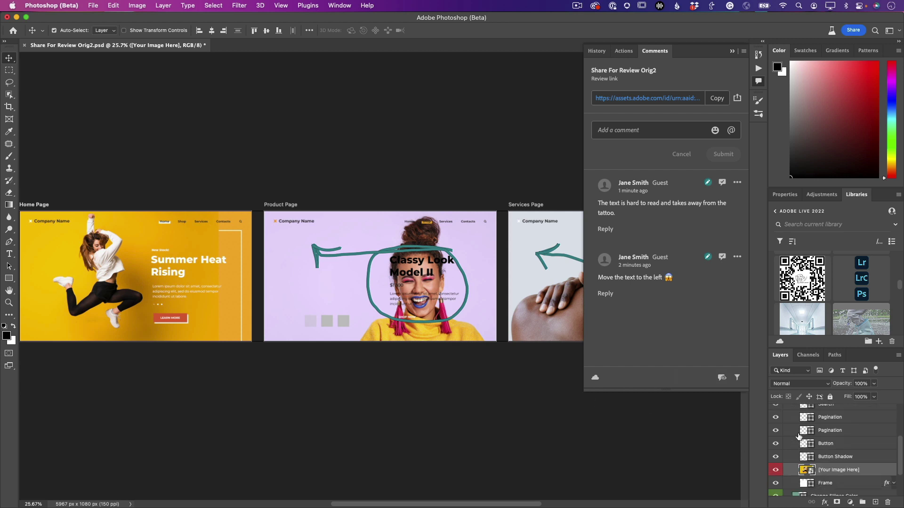
pyautogui.scroll(4, 800, 437)
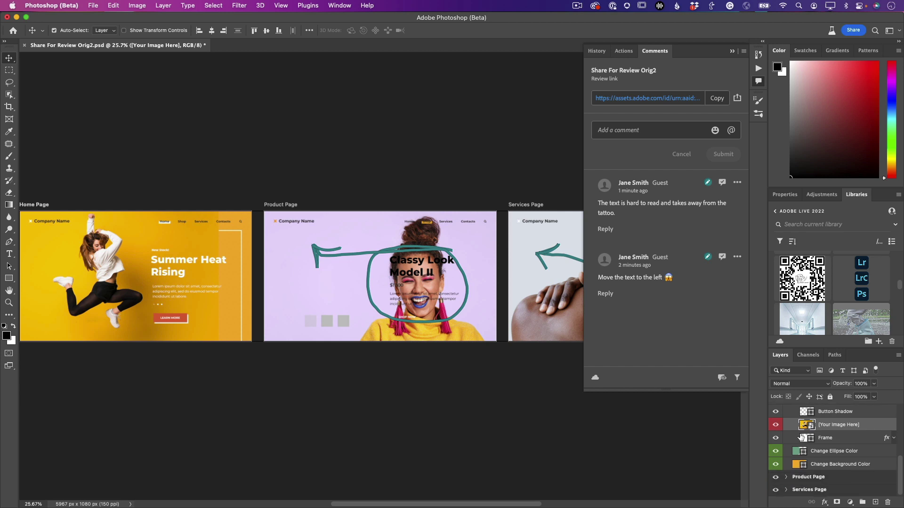
pyautogui.scroll(2, 801, 437)
pyautogui.click(794, 423)
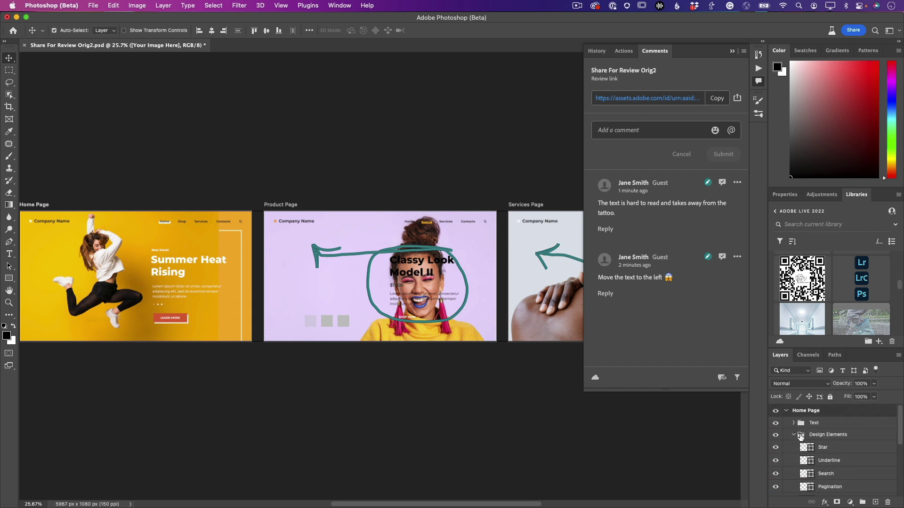
pyautogui.scroll(-3, 838, 445)
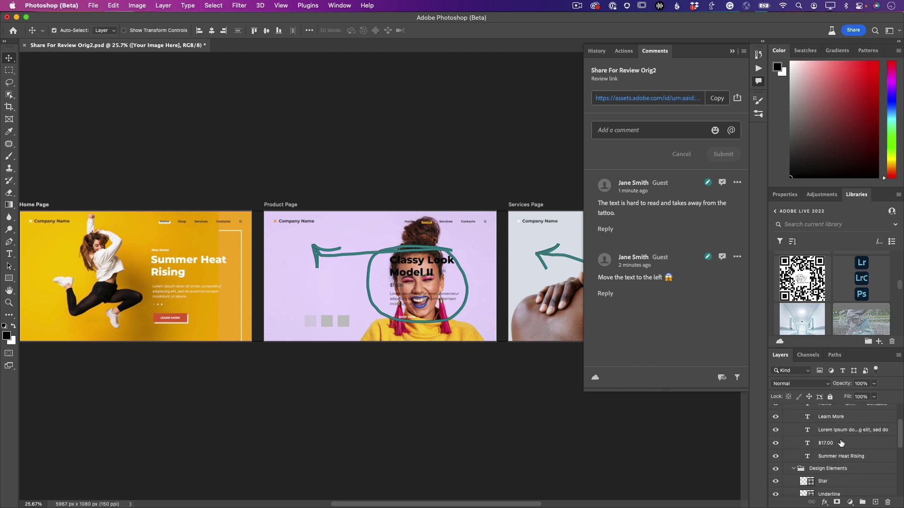
pyautogui.click(837, 445)
# - Select the Product Page text layers from Classy Look Model II through Shop Now
pyautogui.scroll(1, 838, 440)
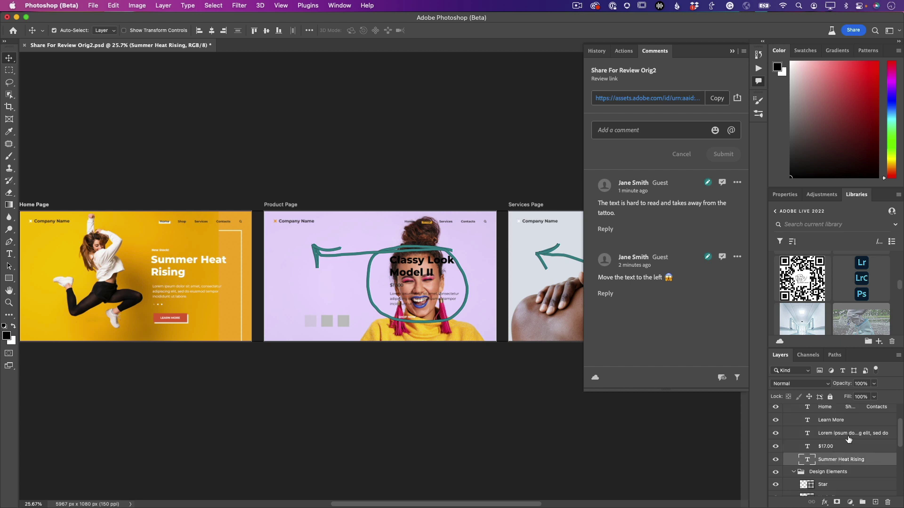
pyautogui.scroll(3, 828, 430)
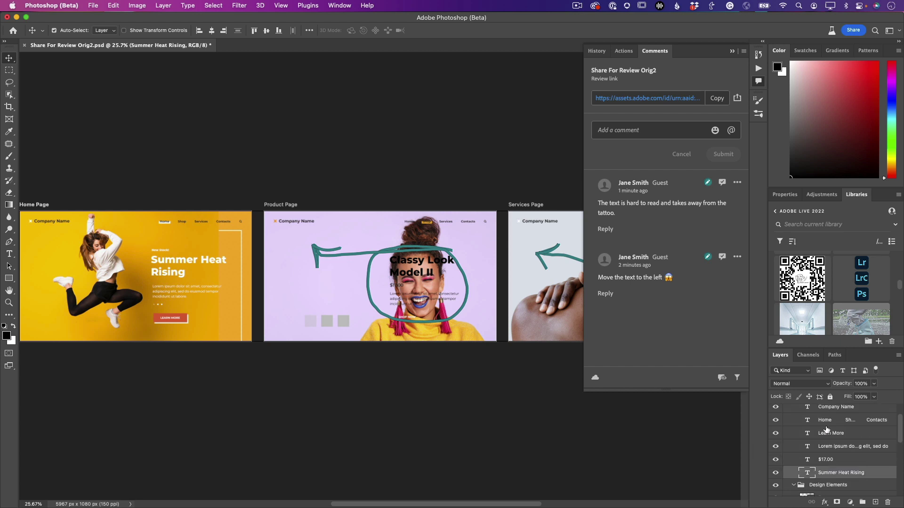
pyautogui.scroll(1, 827, 429)
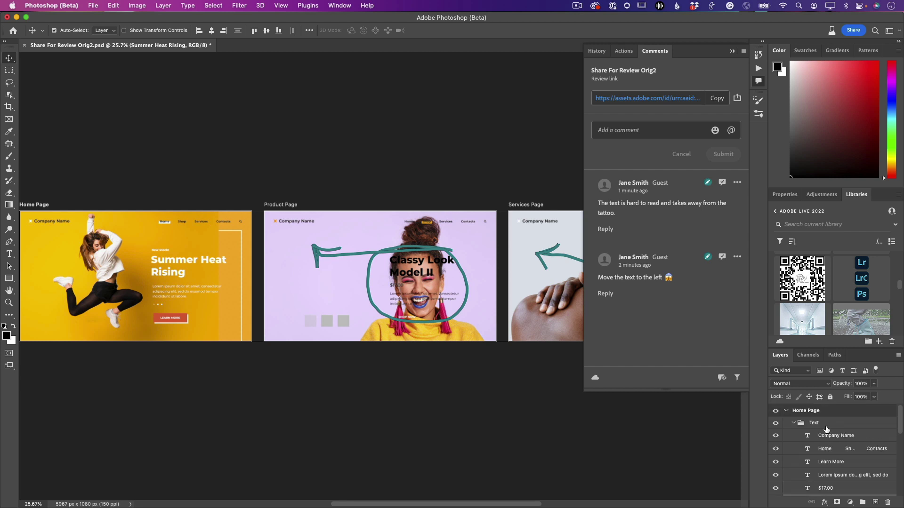
pyautogui.click(787, 411)
pyautogui.click(787, 423)
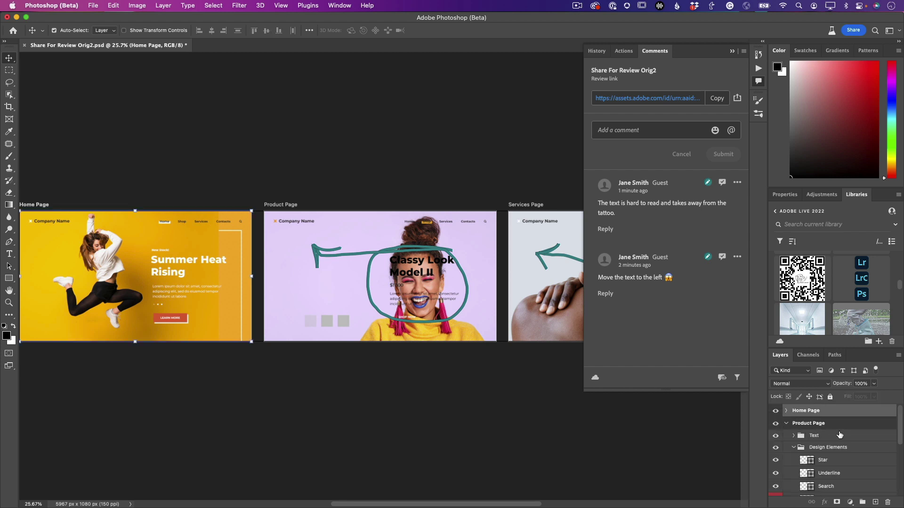
pyautogui.click(795, 435)
pyautogui.scroll(-3, 874, 442)
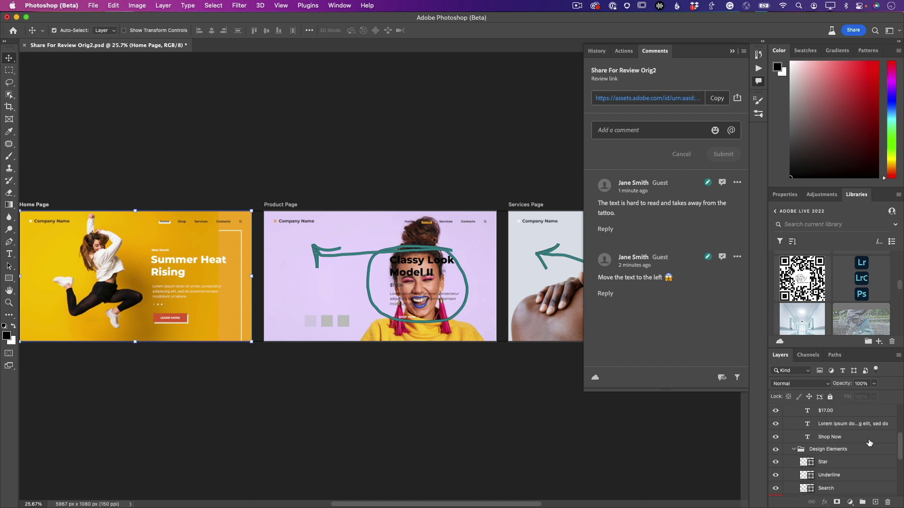
pyautogui.scroll(1, 866, 444)
pyautogui.click(846, 448)
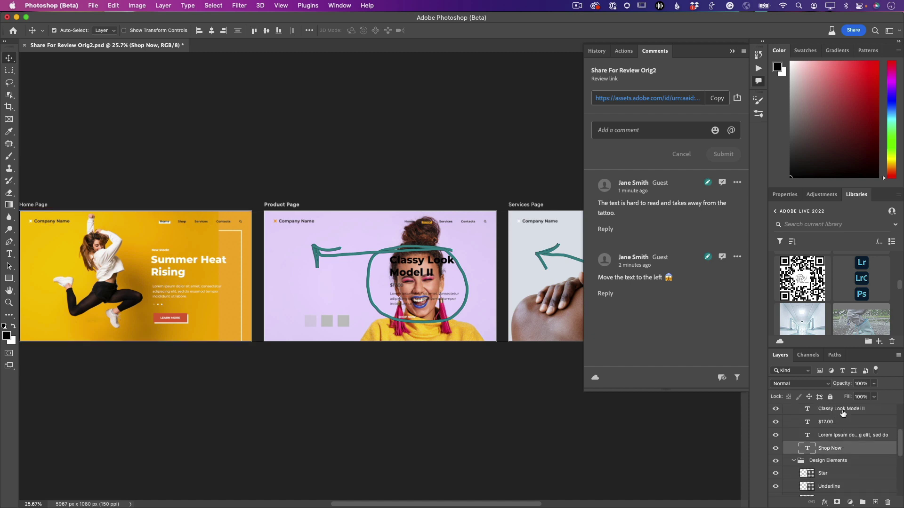
pyautogui.click(843, 411)
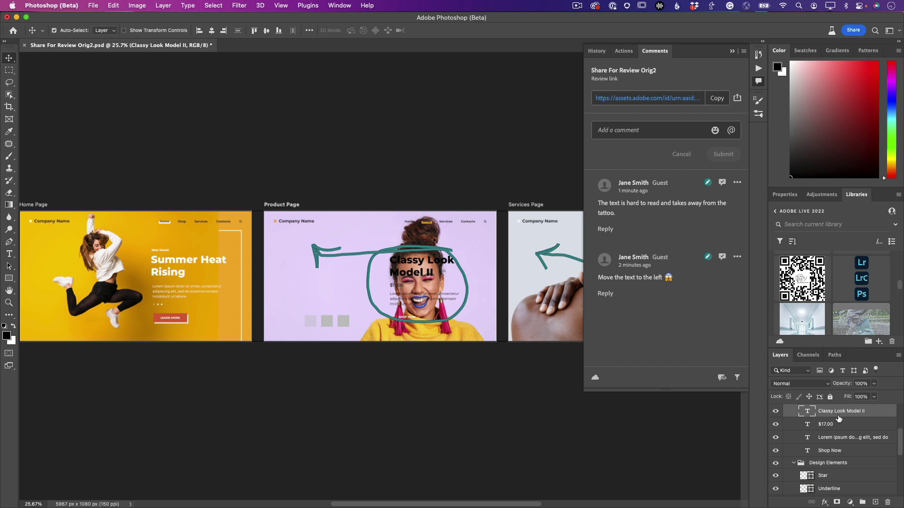
pyautogui.keyDown('shift'); pyautogui.click(842, 451); pyautogui.keyUp('shift')
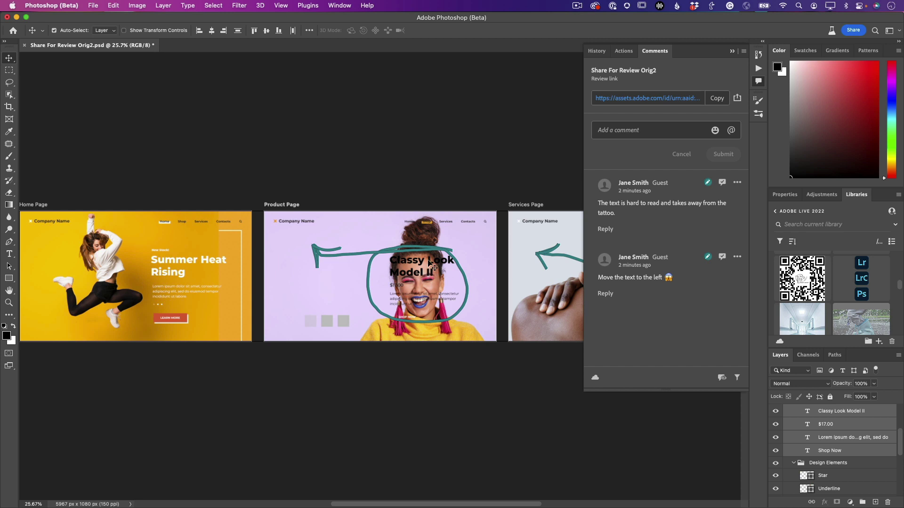
# - Shift the Product Page text block left, resolve its comment, and update the shared review content
pyautogui.moveTo(430, 263); pyautogui.dragTo(324, 249)
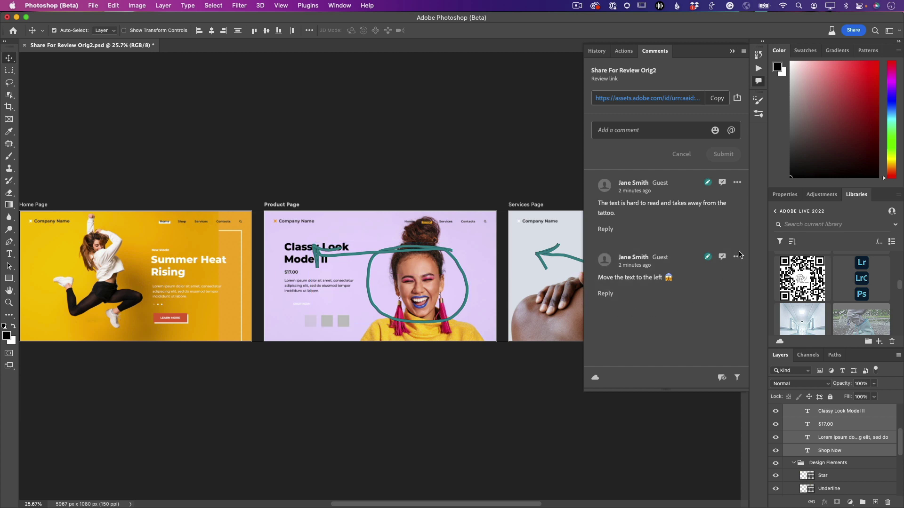
pyautogui.click(723, 257)
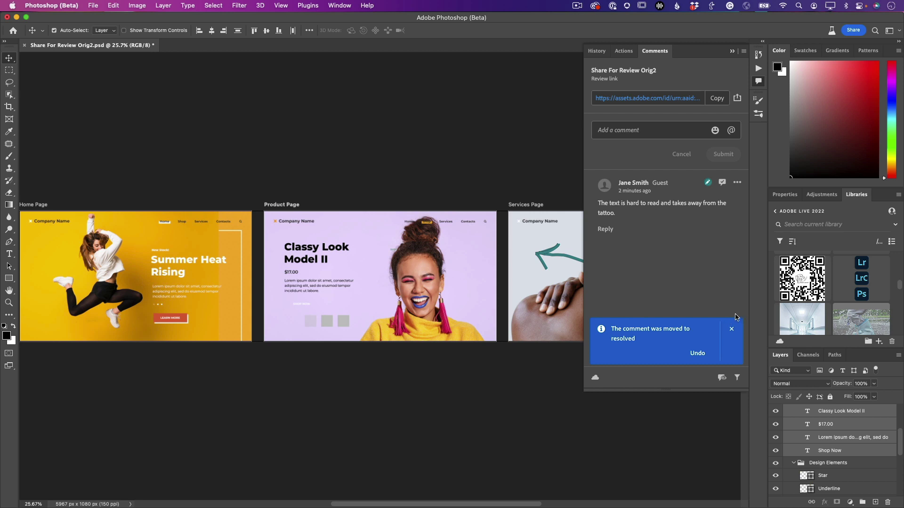
pyautogui.click(853, 30)
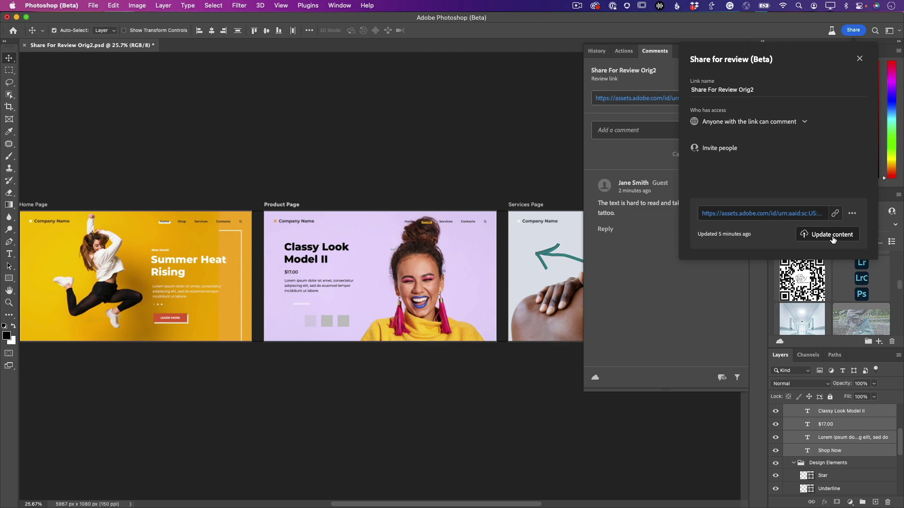
pyautogui.click(832, 234)
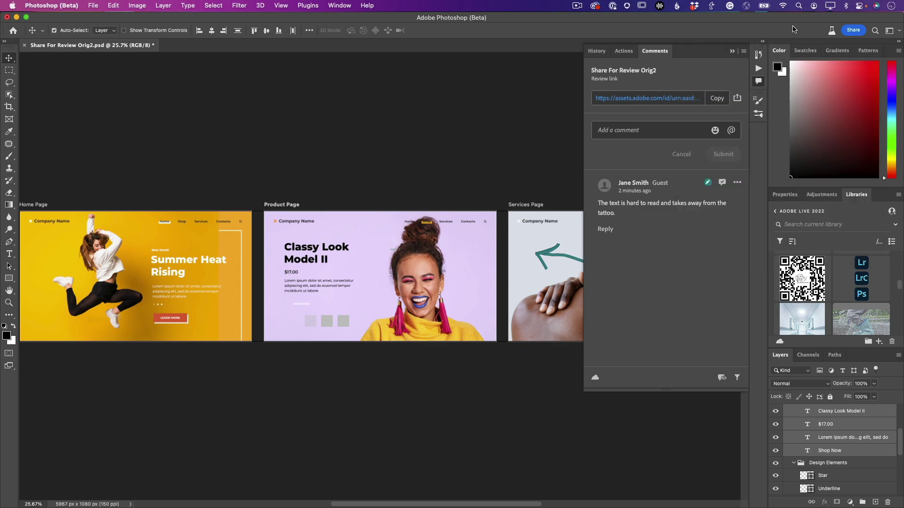